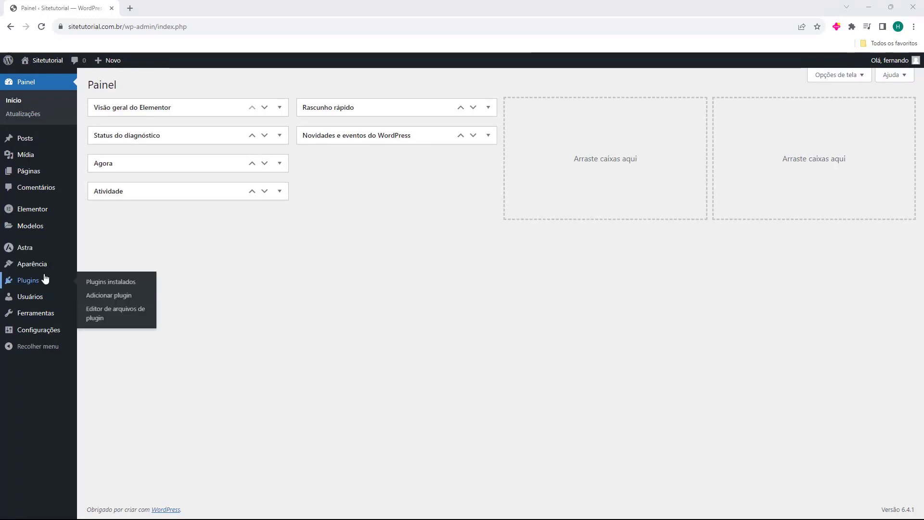
- Search the WordPress plugin directory for recaptcha
{"action": "mouse_move", "coordinate": [22, 286]}
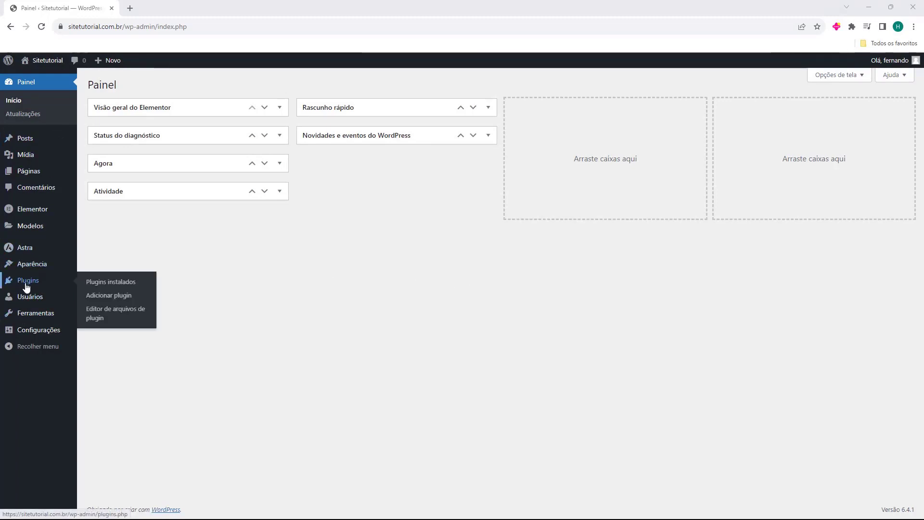
{"action": "left_click", "coordinate": [27, 283]}
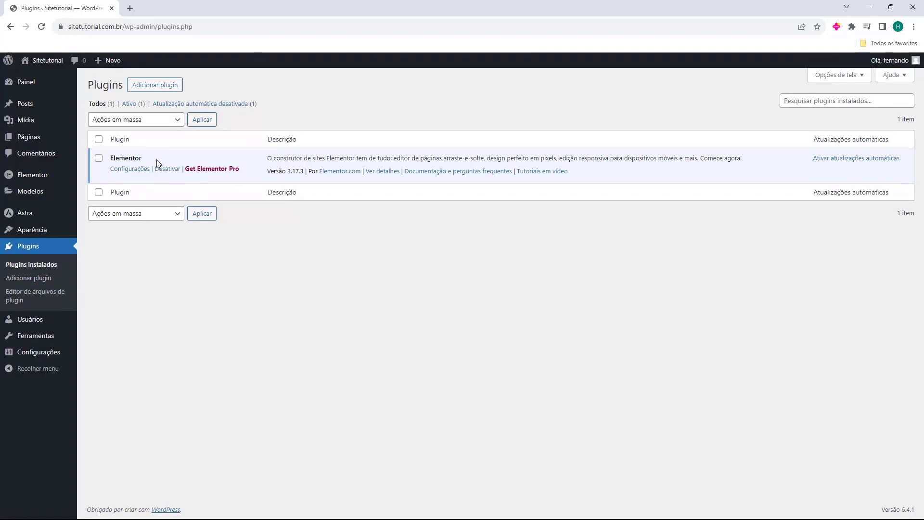
{"action": "left_click", "coordinate": [155, 93]}
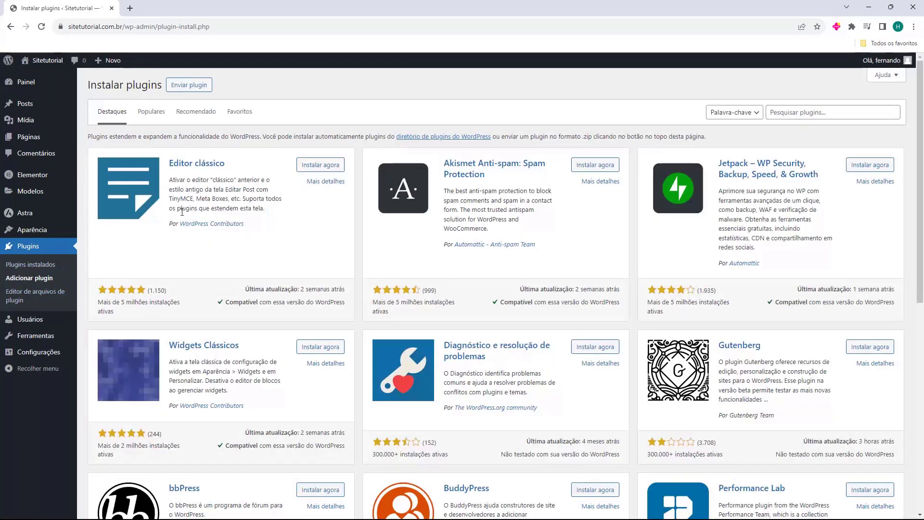
{"action": "left_click", "coordinate": [785, 117]}
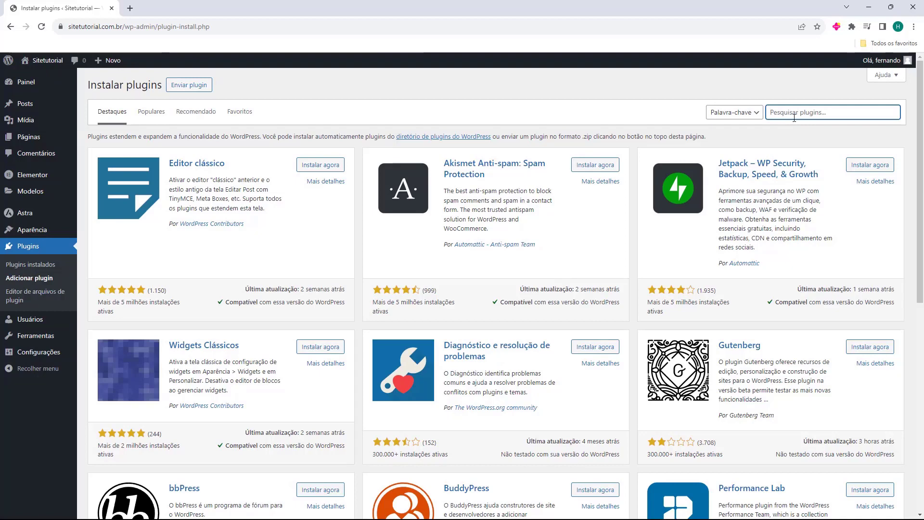
{"action": "type", "text": "recaptcha"}
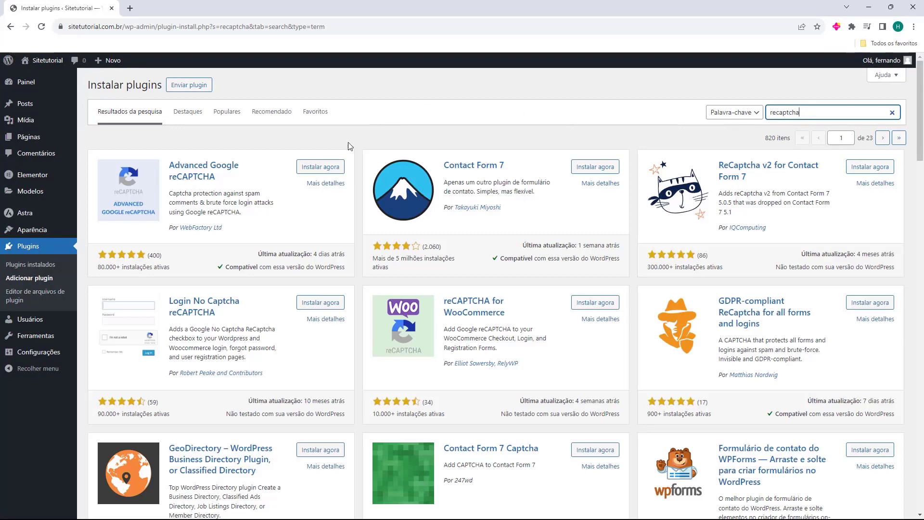
- Install and activate the Advanced Google reCAPTCHA plugin by WebFactory Ltd
{"action": "scroll", "coordinate": [350, 146], "scroll_direction": "down", "scroll_amount": 6}
{"action": "scroll", "coordinate": [722, 396], "scroll_direction": "up", "scroll_amount": 6}
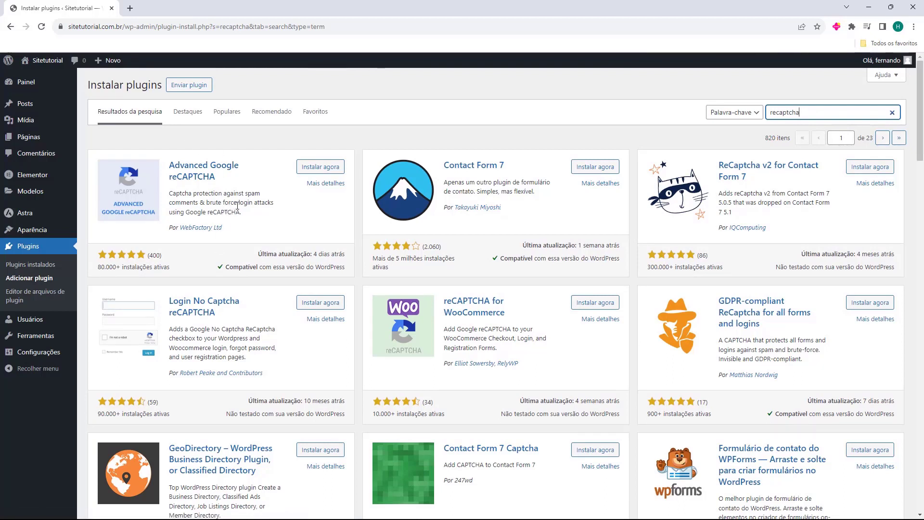
{"action": "left_click", "coordinate": [319, 169]}
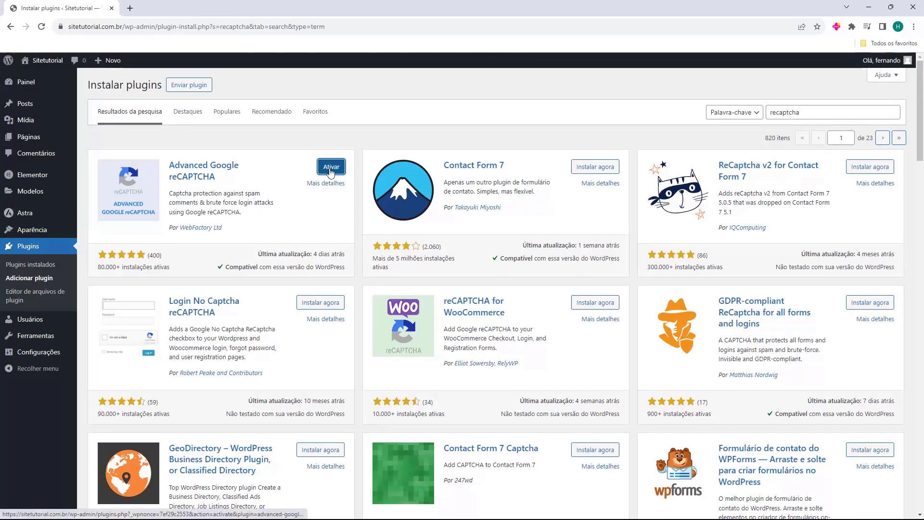
{"action": "left_click", "coordinate": [330, 169]}
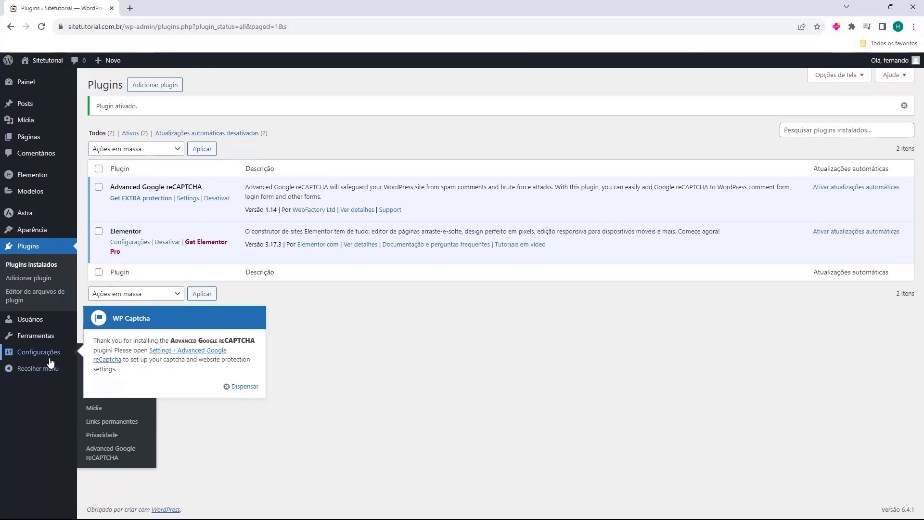
- Dismiss the WP Captcha notice and open the Advanced Google reCAPTCHA settings, closing the PRO license offer
{"action": "left_click", "coordinate": [242, 386]}
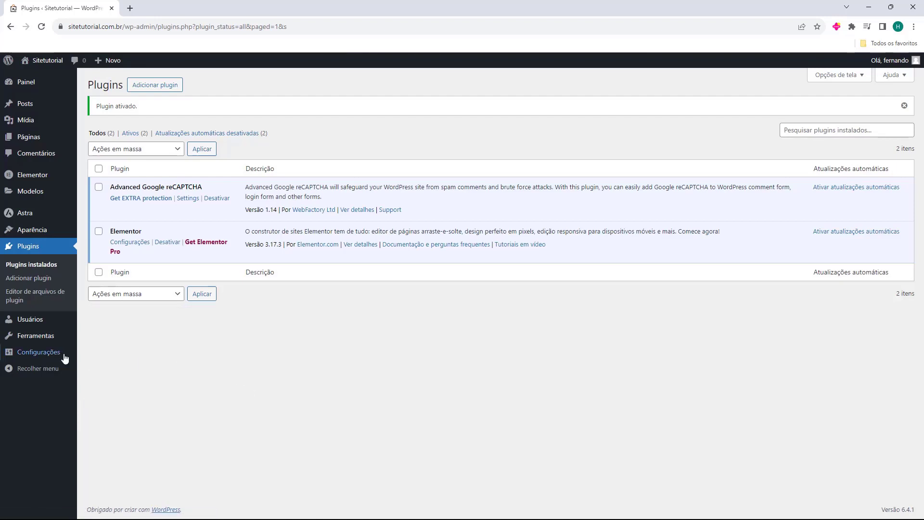
{"action": "mouse_move", "coordinate": [50, 355]}
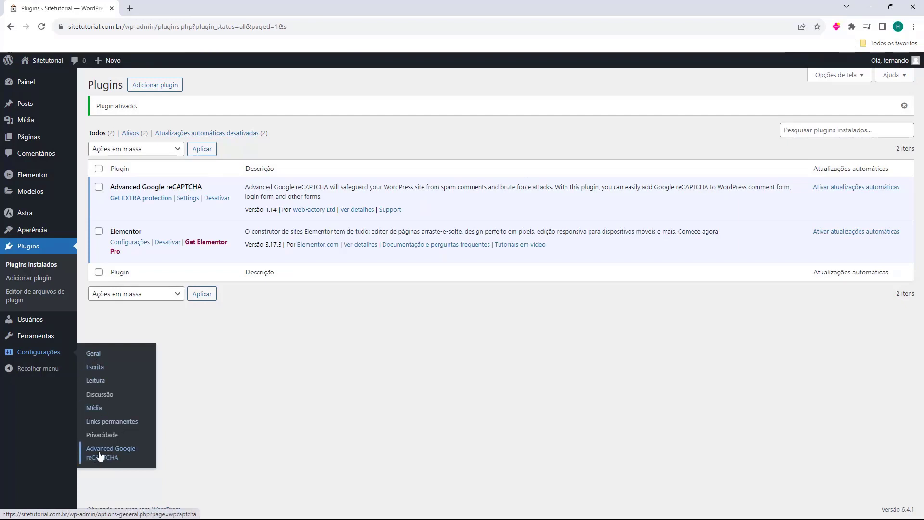
{"action": "left_click", "coordinate": [125, 455]}
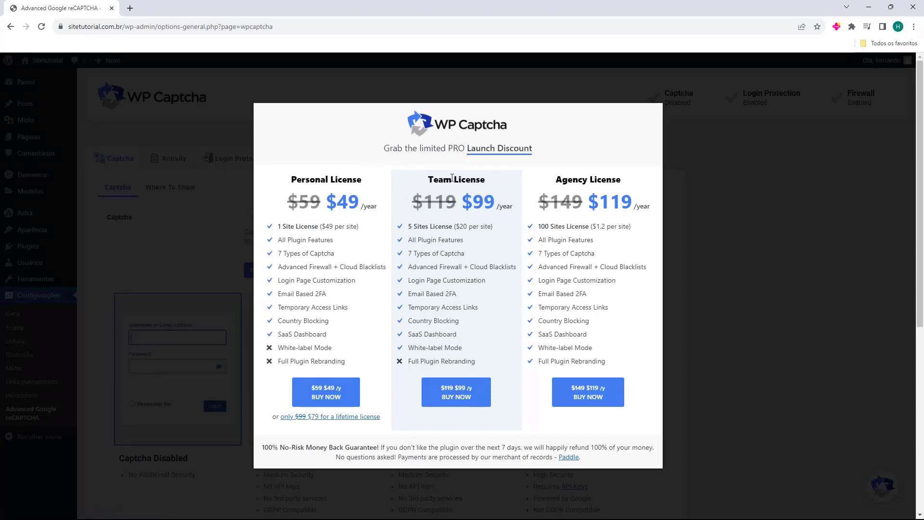
{"action": "left_click", "coordinate": [195, 186]}
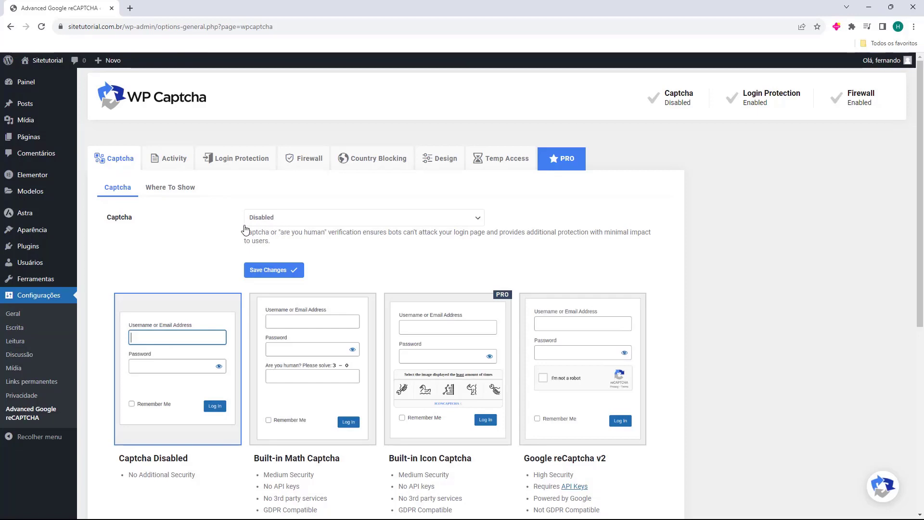
- Set the captcha type to Google reCAPTCHA v3
{"action": "left_click", "coordinate": [265, 219]}
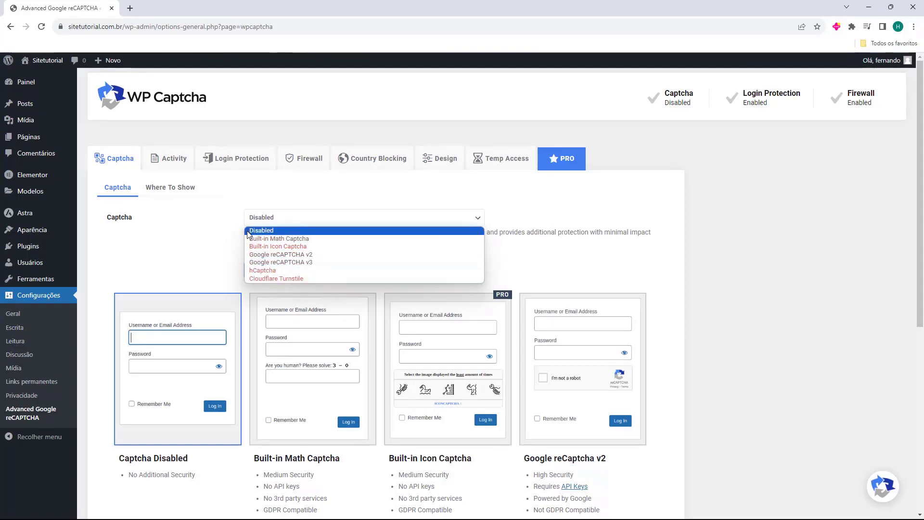
{"action": "left_click", "coordinate": [297, 264]}
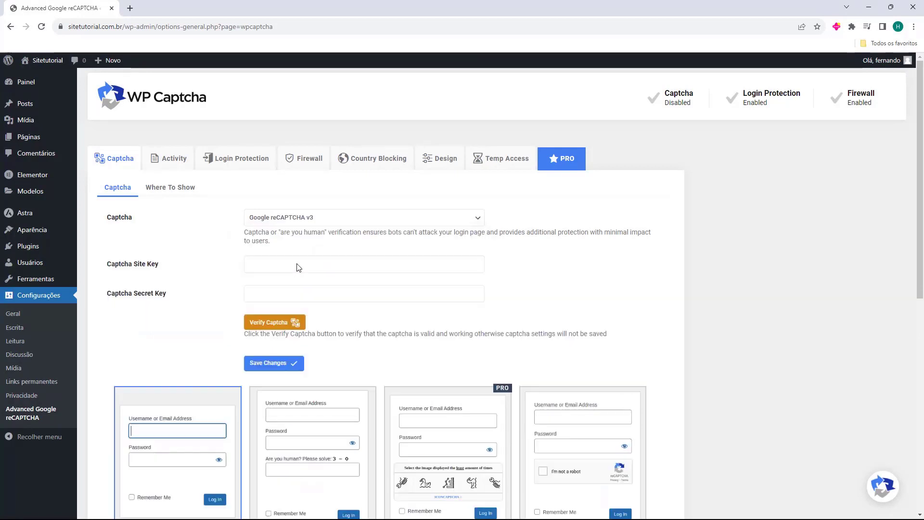
{"action": "scroll", "coordinate": [142, 236], "scroll_direction": "down", "scroll_amount": 1}
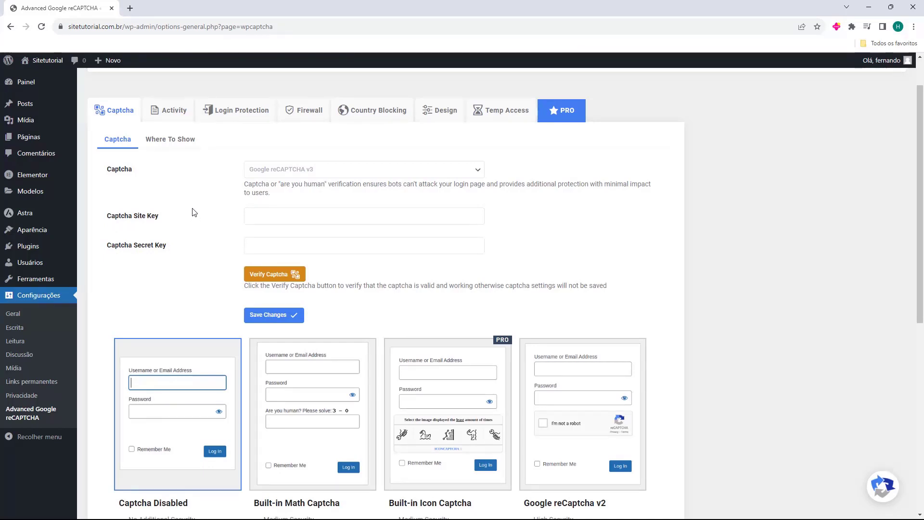
{"action": "scroll", "coordinate": [194, 212], "scroll_direction": "down", "scroll_amount": 4}
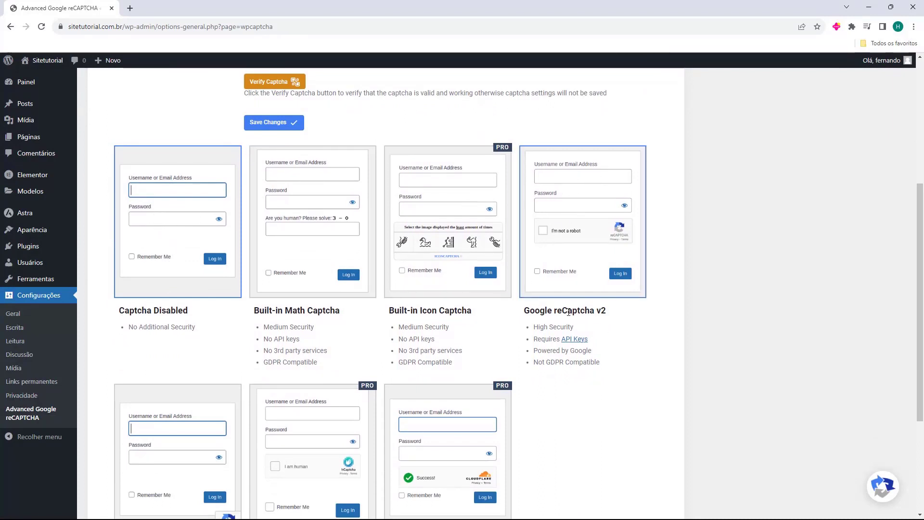
{"action": "scroll", "coordinate": [568, 256], "scroll_direction": "down", "scroll_amount": 3}
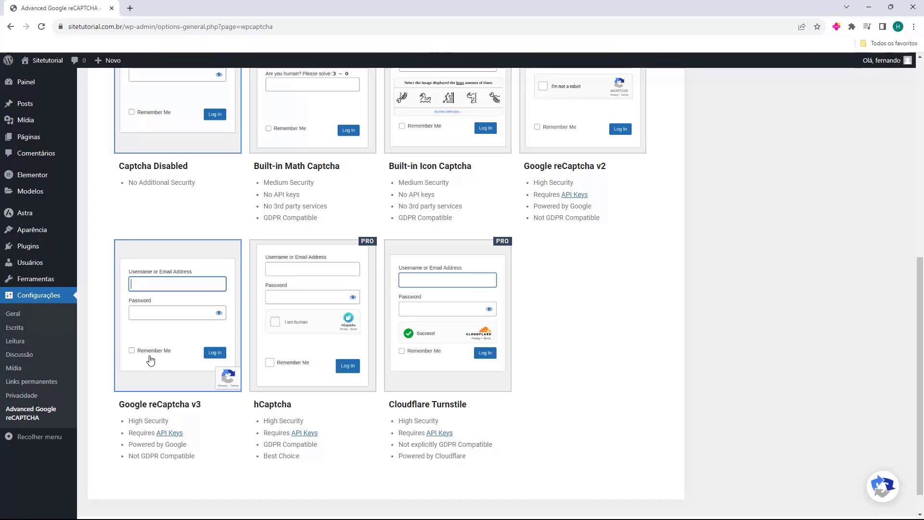
{"action": "scroll", "coordinate": [149, 355], "scroll_direction": "down", "scroll_amount": 1}
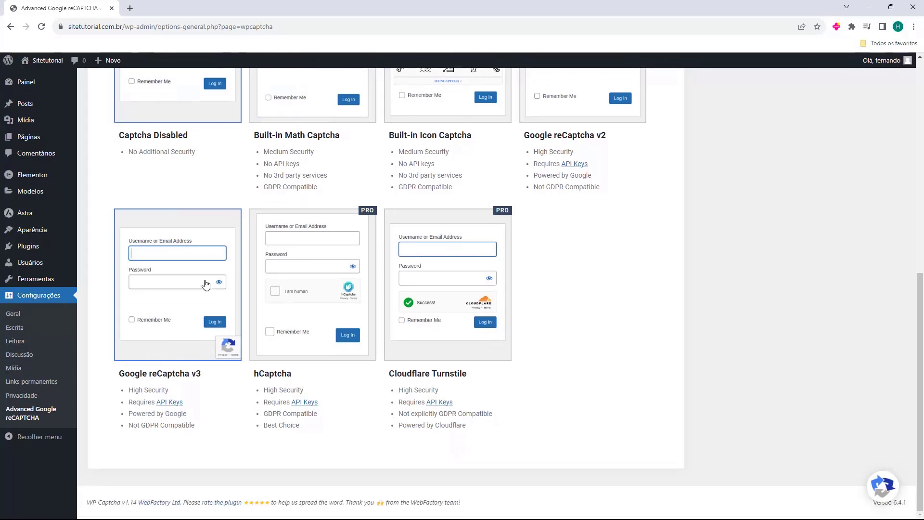
{"action": "left_click", "coordinate": [162, 320]}
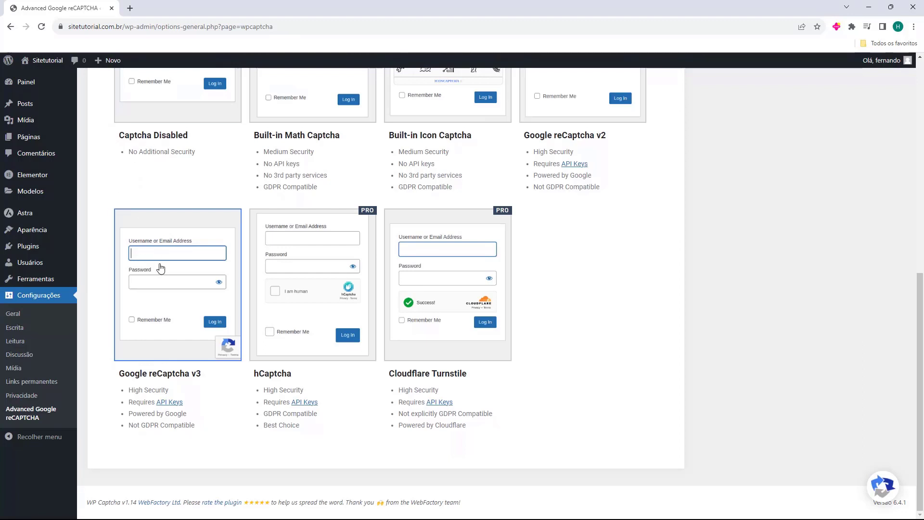
- Open Google's site registration through the reCAPTCHA v3 API keys link and label the new site Sitetutorial
{"action": "left_click", "coordinate": [171, 407]}
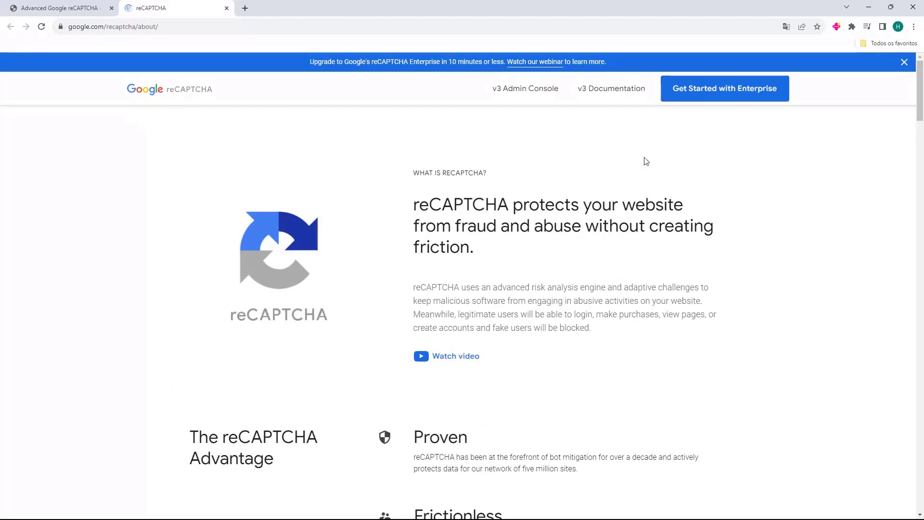
{"action": "left_click", "coordinate": [715, 92]}
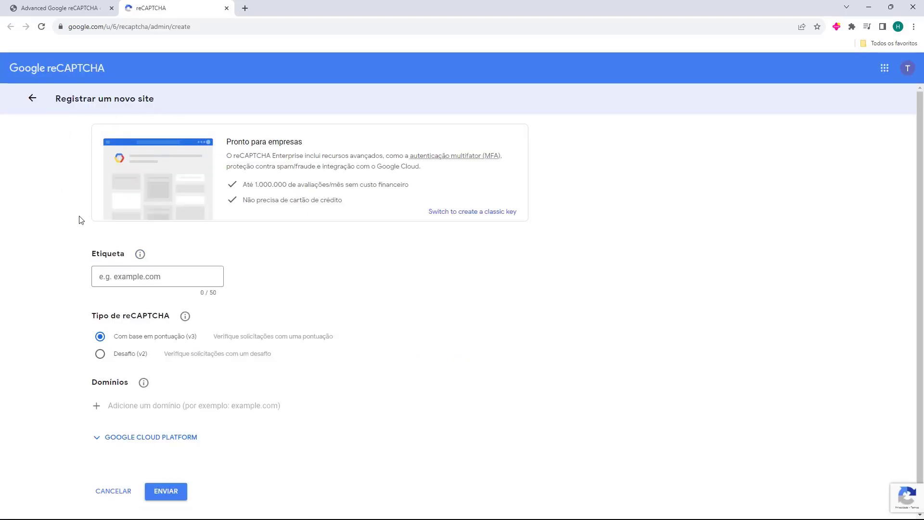
{"action": "left_click_drag", "start_coordinate": [91, 256], "coordinate": [107, 255]}
{"action": "left_click", "coordinate": [133, 276]}
{"action": "type", "text": "Sitetutorial"}
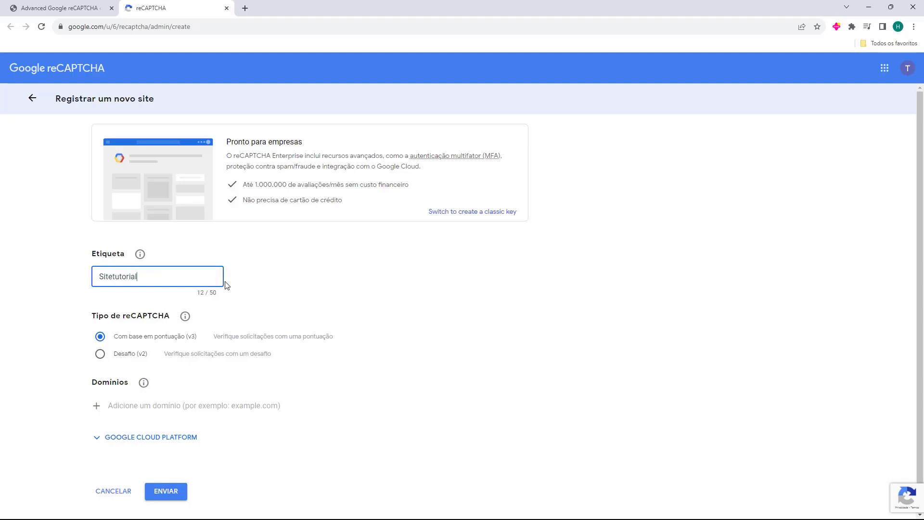
- Enter sitetutorial.com.br as the domain of the new reCAPTCHA site
{"action": "scroll", "coordinate": [91, 286], "scroll_direction": "down", "scroll_amount": 1}
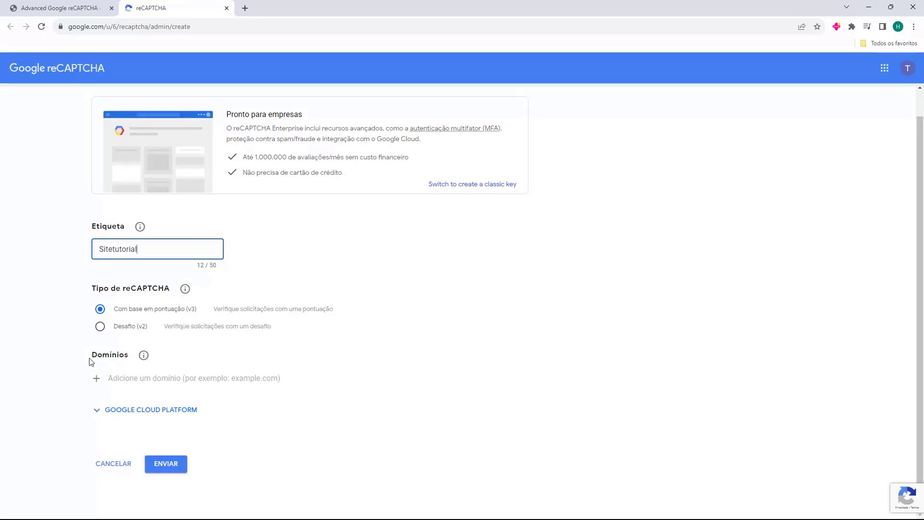
{"action": "left_click_drag", "start_coordinate": [90, 362], "coordinate": [119, 358]}
{"action": "left_click", "coordinate": [71, 373]}
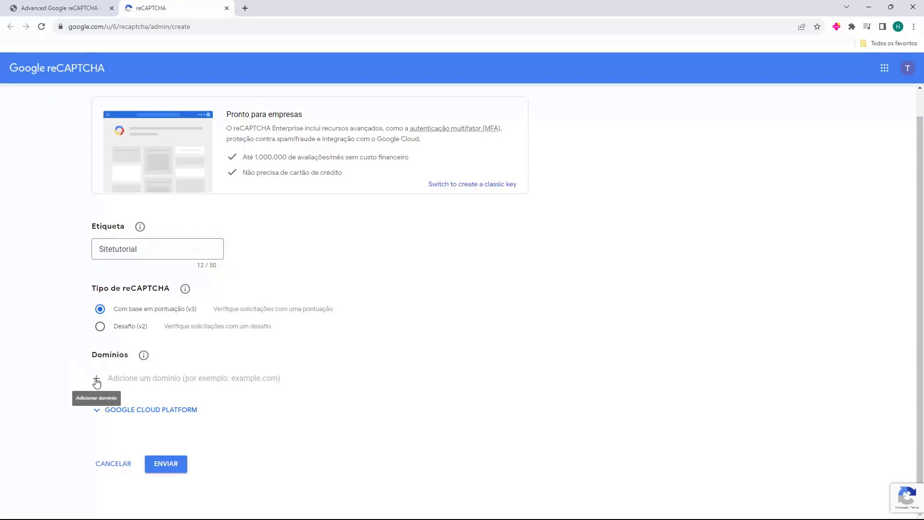
{"action": "left_click", "coordinate": [152, 383]}
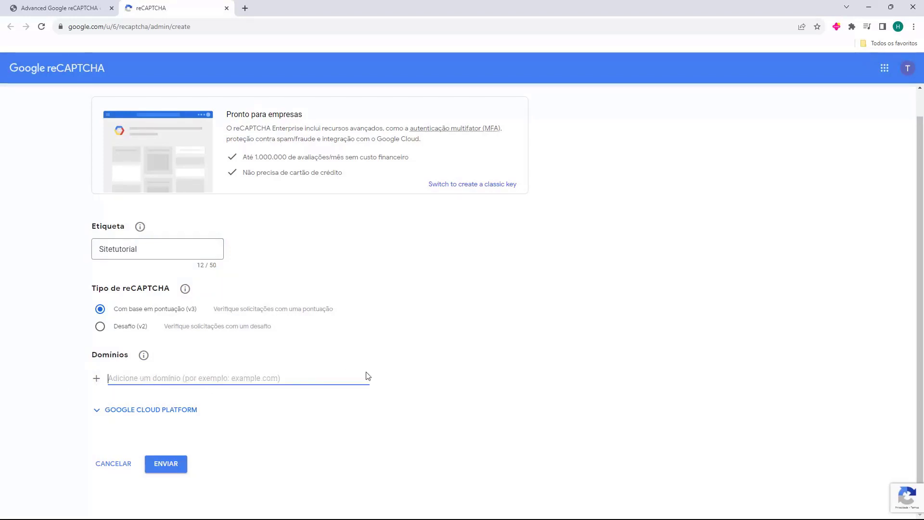
{"action": "type", "text": "sitetutor"}
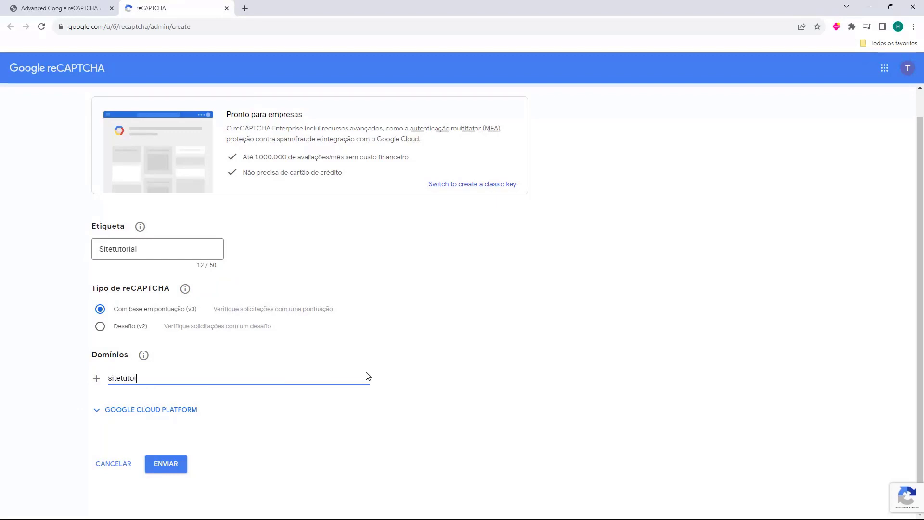
{"action": "type", "text": "ial.com.br"}
- Copy the domain sitetutorial.com.br from the WordPress page address for the registration form's domain, and submit the form
{"action": "left_click", "coordinate": [38, 7]}
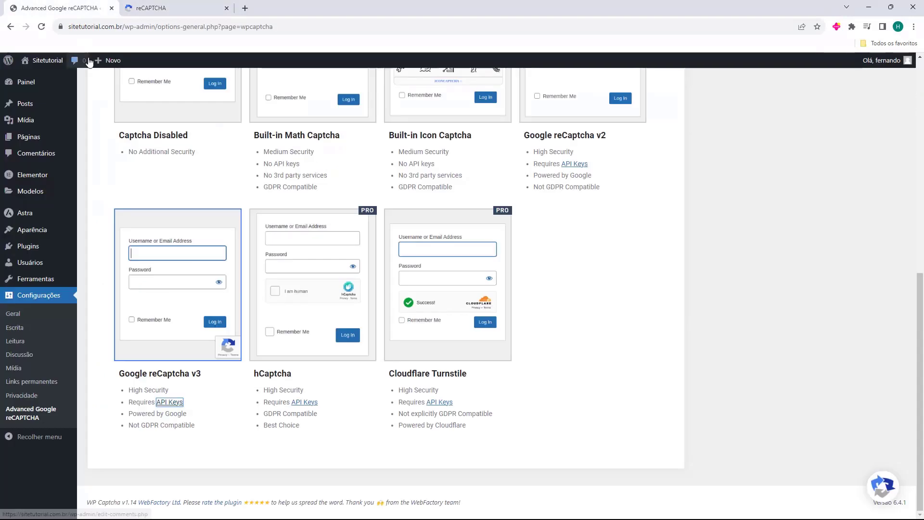
{"action": "left_click", "coordinate": [71, 28]}
{"action": "left_click", "coordinate": [71, 29]}
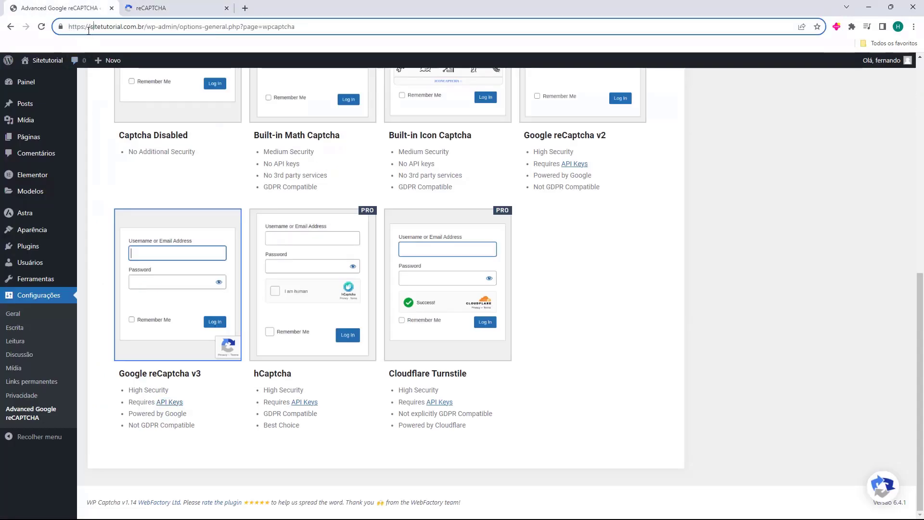
{"action": "left_click_drag", "start_coordinate": [89, 31], "coordinate": [144, 29]}
{"action": "key", "text": "ctrl+c"}
{"action": "left_click", "coordinate": [152, 9]}
{"action": "key", "text": "ctrl+v"}
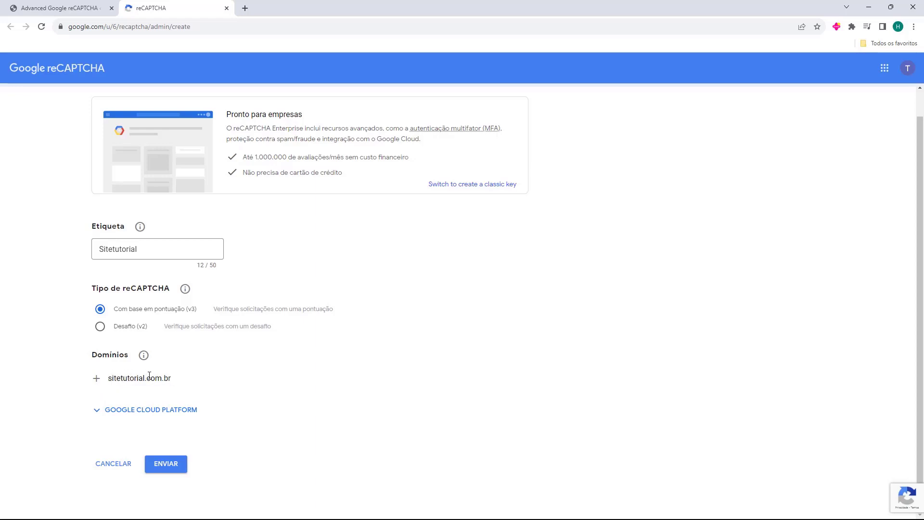
{"action": "left_click", "coordinate": [163, 463]}
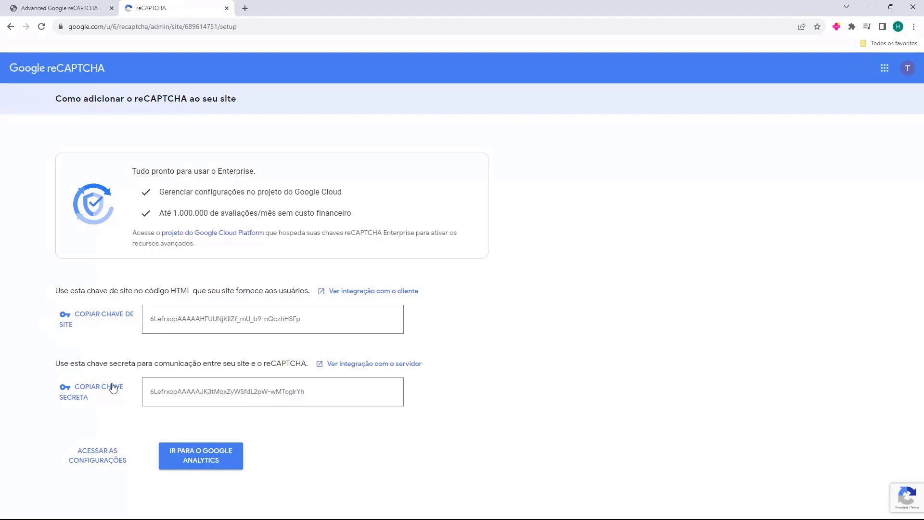
- Copy the generated reCAPTCHA site key and paste it into the plugin's Captcha Site Key field
{"action": "left_click", "coordinate": [107, 320]}
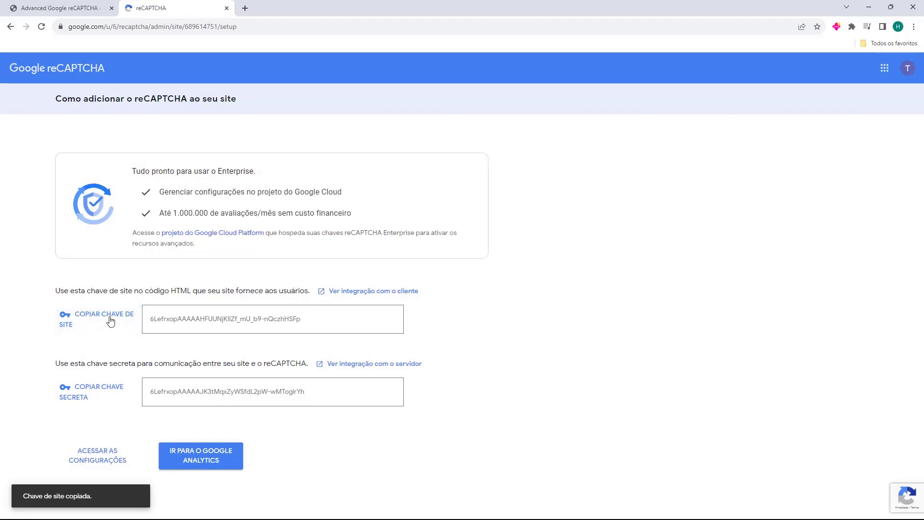
{"action": "left_click", "coordinate": [109, 323]}
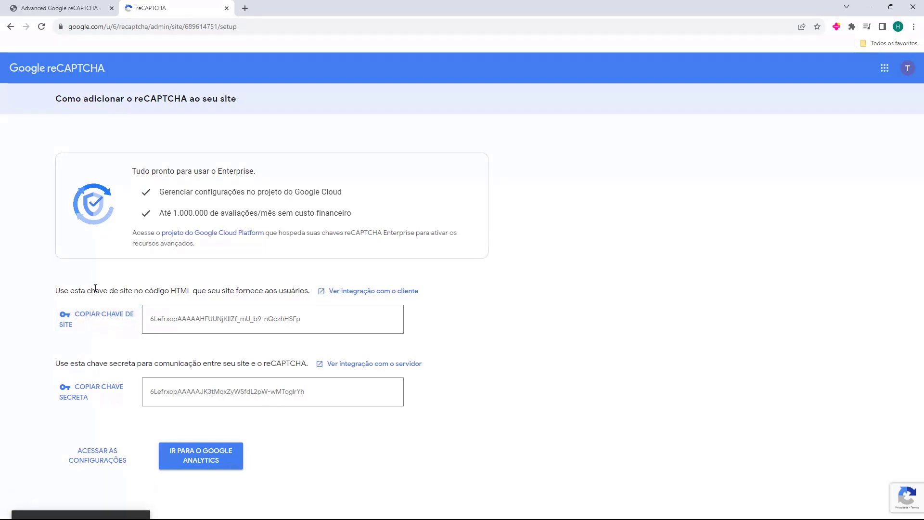
{"action": "left_click", "coordinate": [58, 8]}
{"action": "left_click", "coordinate": [102, 172]}
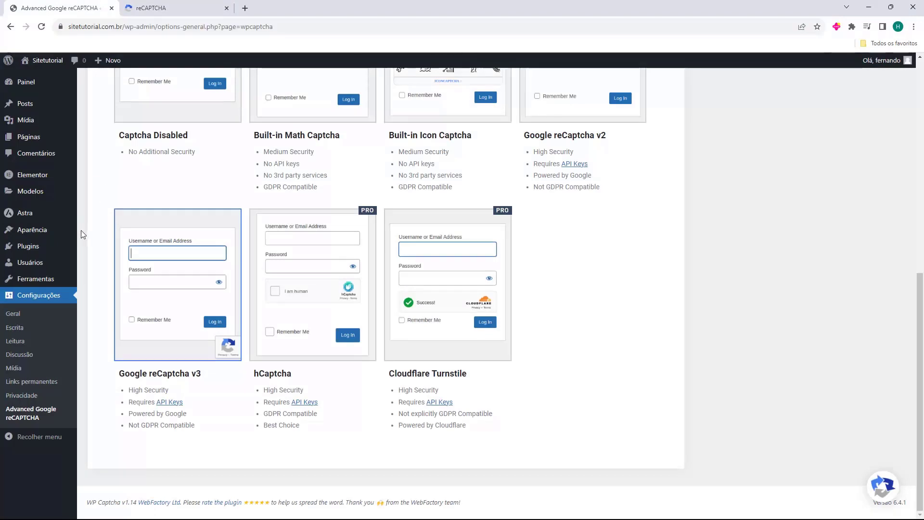
{"action": "scroll", "coordinate": [94, 245], "scroll_direction": "up", "scroll_amount": 6}
{"action": "scroll", "coordinate": [95, 247], "scroll_direction": "up", "scroll_amount": 3}
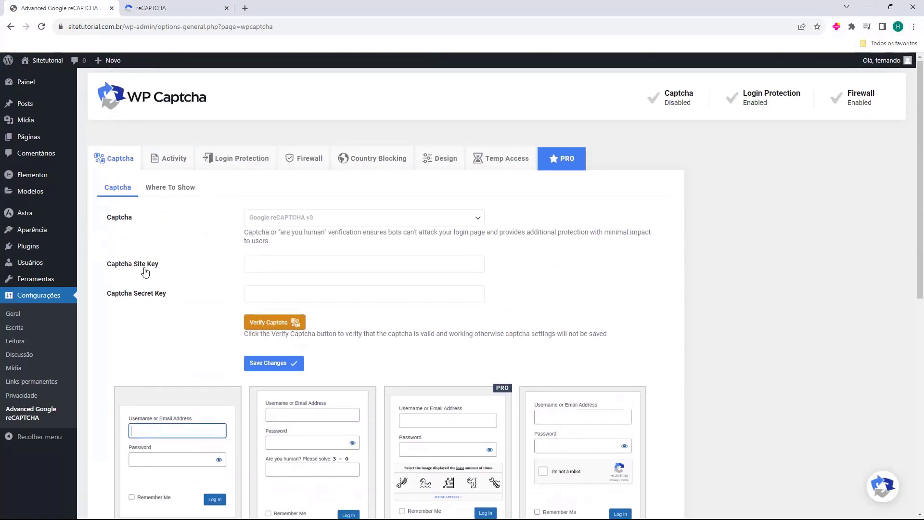
{"action": "left_click", "coordinate": [256, 266]}
{"action": "key", "text": "ctrl+v"}
{"action": "left_click", "coordinate": [231, 274]}
{"action": "left_click", "coordinate": [254, 265]}
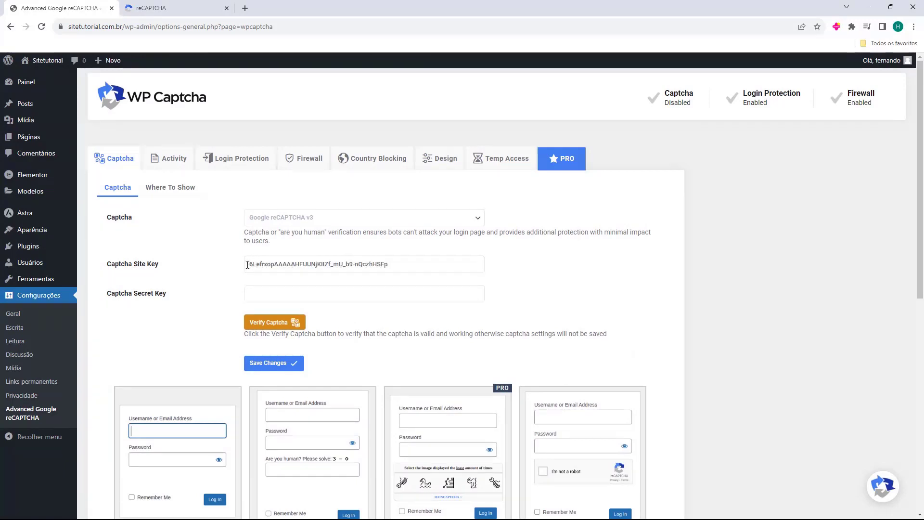
- Copy the generated reCAPTCHA secret key from Google and paste it into the plugin's Captcha Secret Key field
{"action": "left_click", "coordinate": [189, 11]}
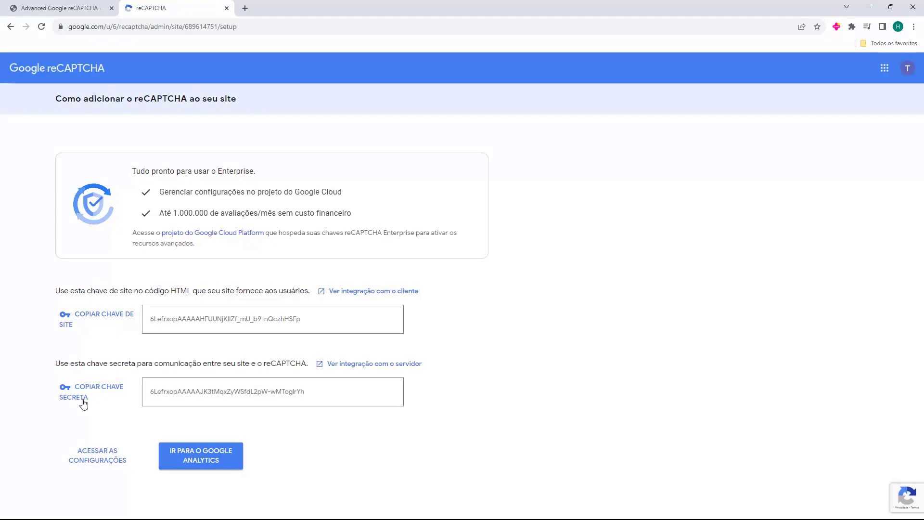
{"action": "left_click", "coordinate": [105, 397]}
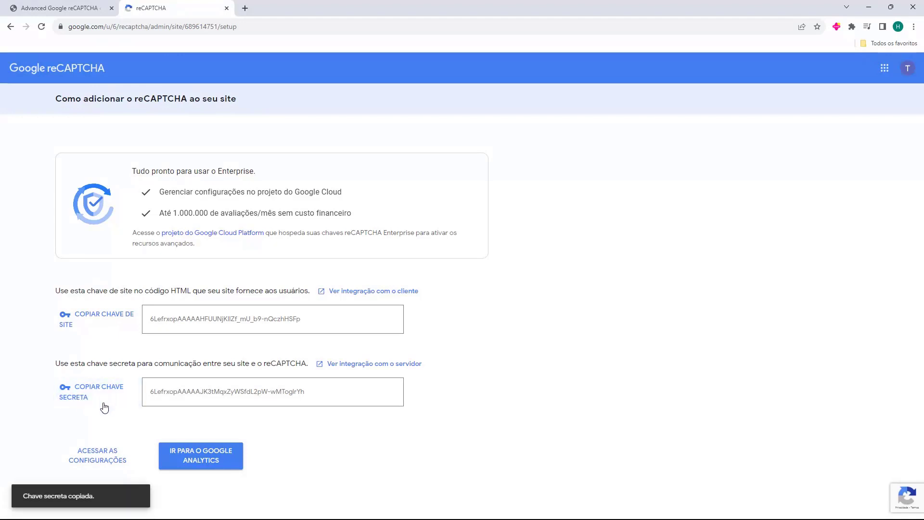
{"action": "left_click", "coordinate": [58, 8]}
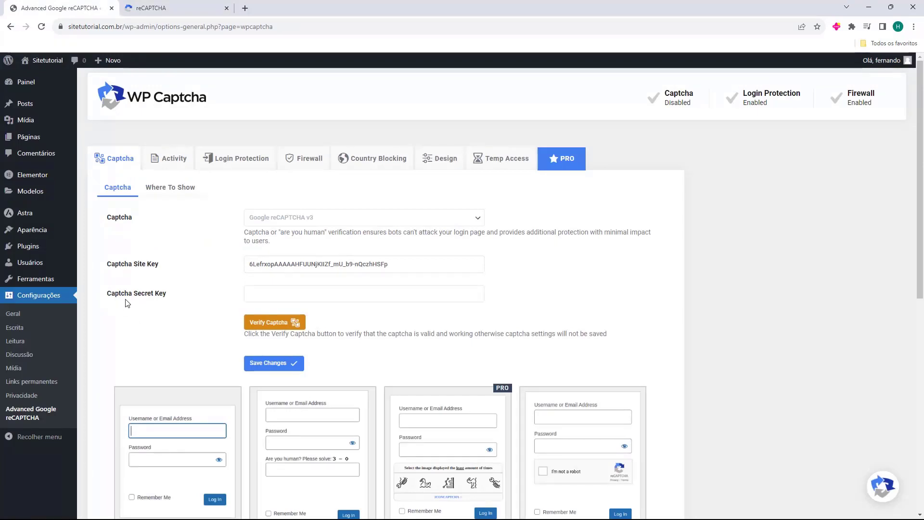
{"action": "left_click", "coordinate": [269, 296]}
{"action": "key", "text": "ctrl+v"}
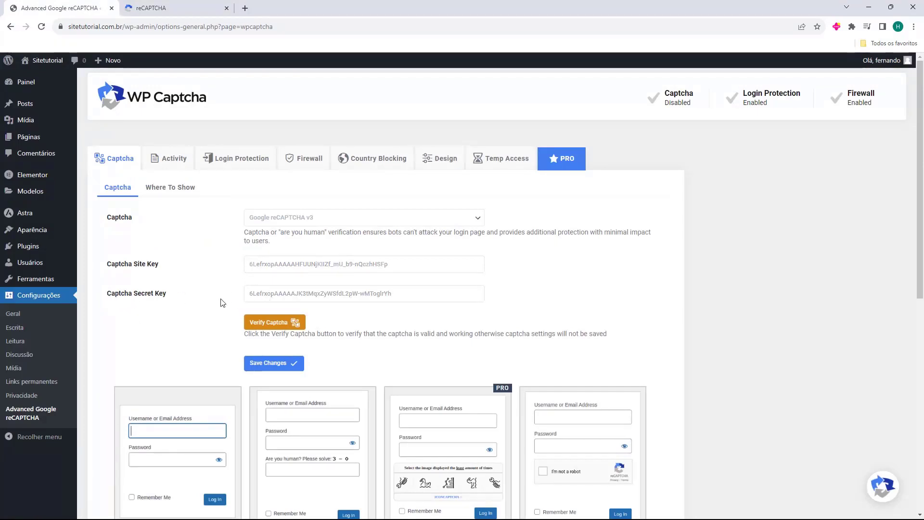
- Open the Google Analytics page for the new reCAPTCHA site, look through its request and score reports, and close it
{"action": "left_click", "coordinate": [188, 7]}
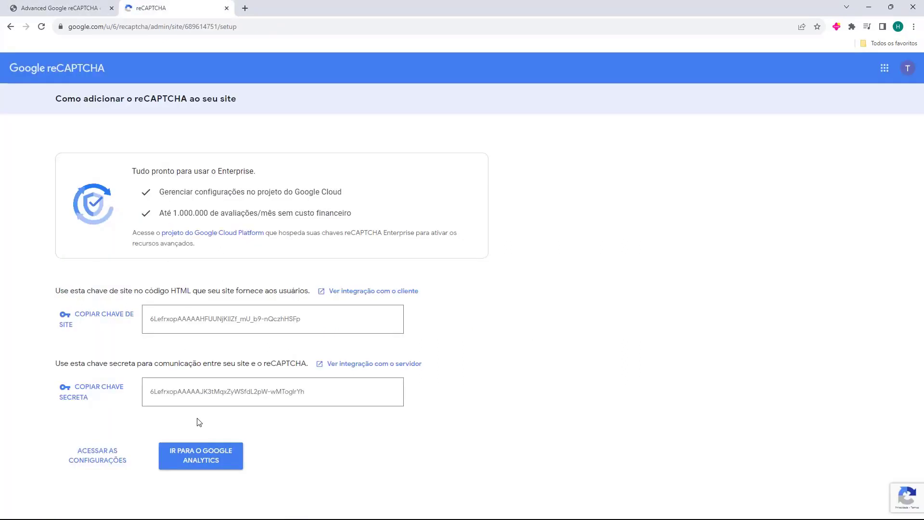
{"action": "left_click", "coordinate": [197, 460]}
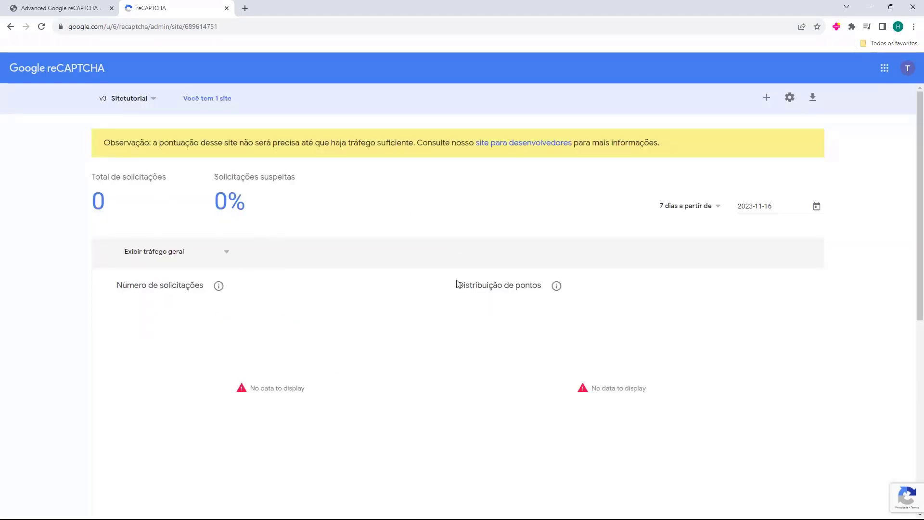
{"action": "scroll", "coordinate": [458, 322], "scroll_direction": "down", "scroll_amount": 4}
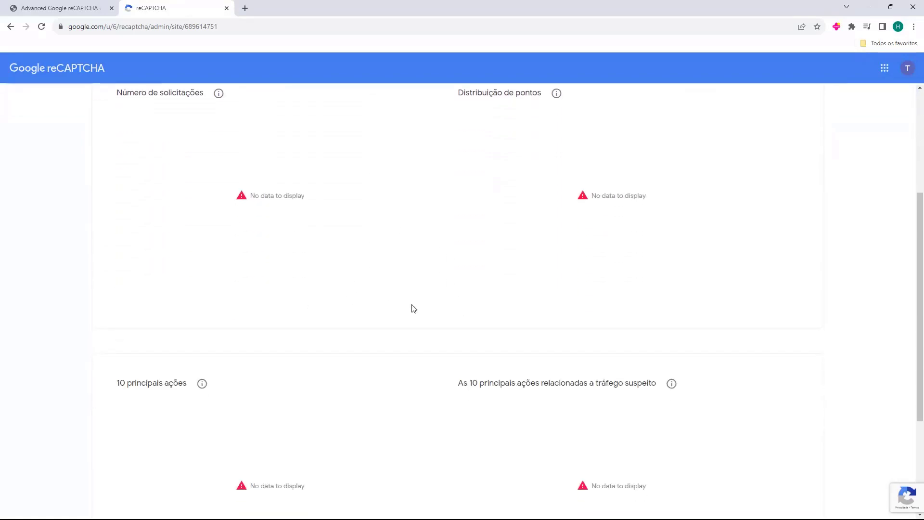
{"action": "scroll", "coordinate": [410, 307], "scroll_direction": "up", "scroll_amount": 3}
{"action": "scroll", "coordinate": [431, 351], "scroll_direction": "up", "scroll_amount": 1}
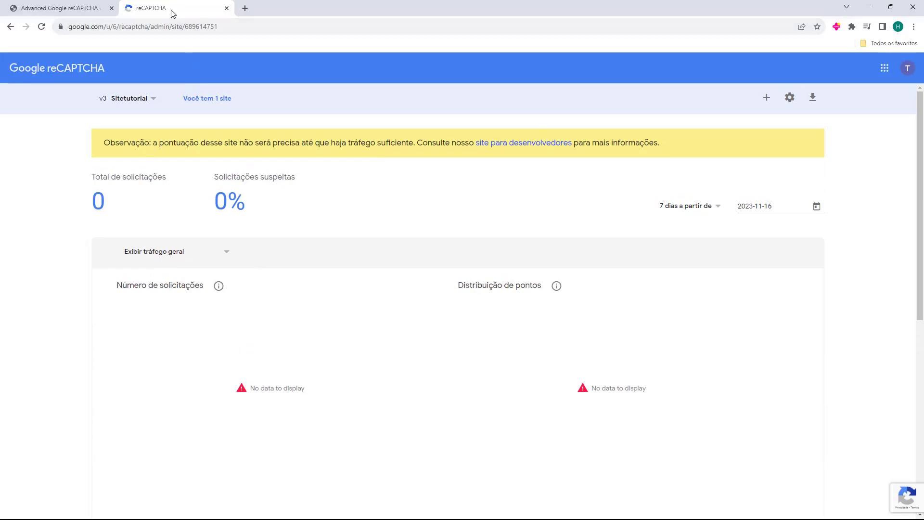
{"action": "key", "text": "ctrl+w"}
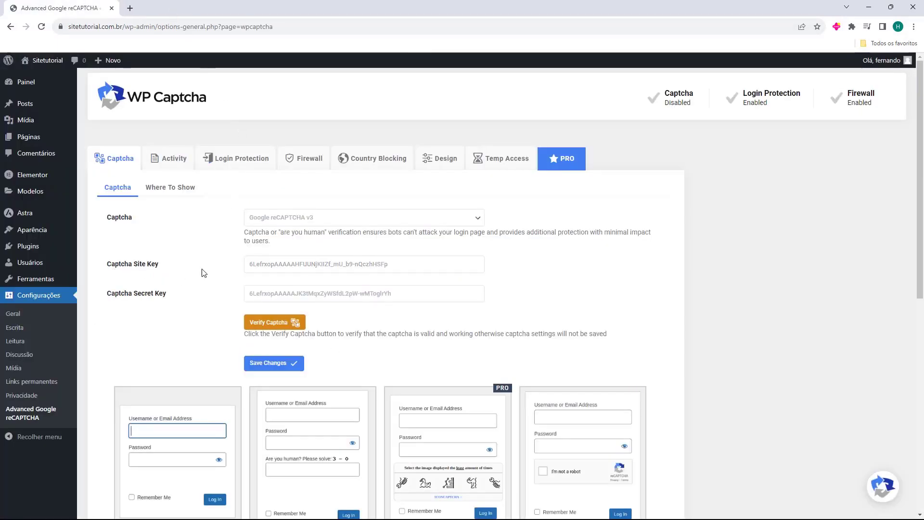
- Verify the captcha with the entered keys by submitting it, and acknowledge the result
{"action": "left_click", "coordinate": [274, 325]}
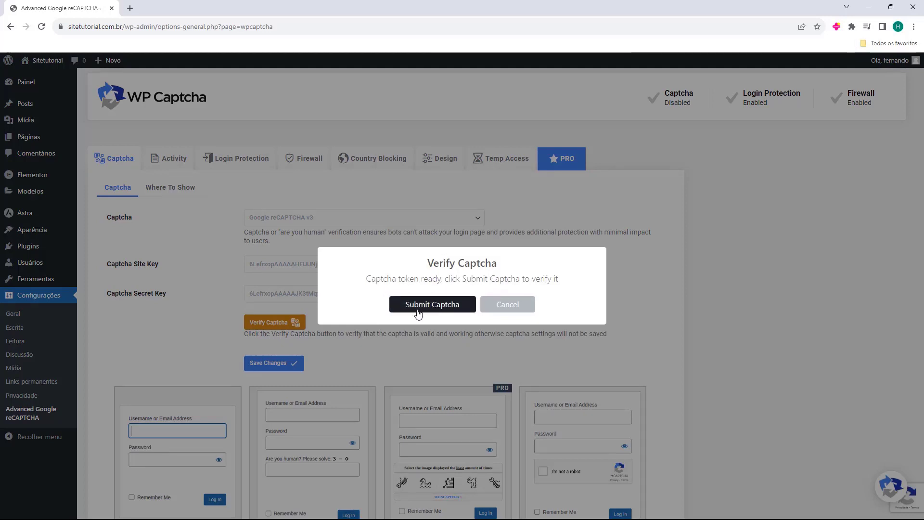
{"action": "left_click", "coordinate": [434, 307]}
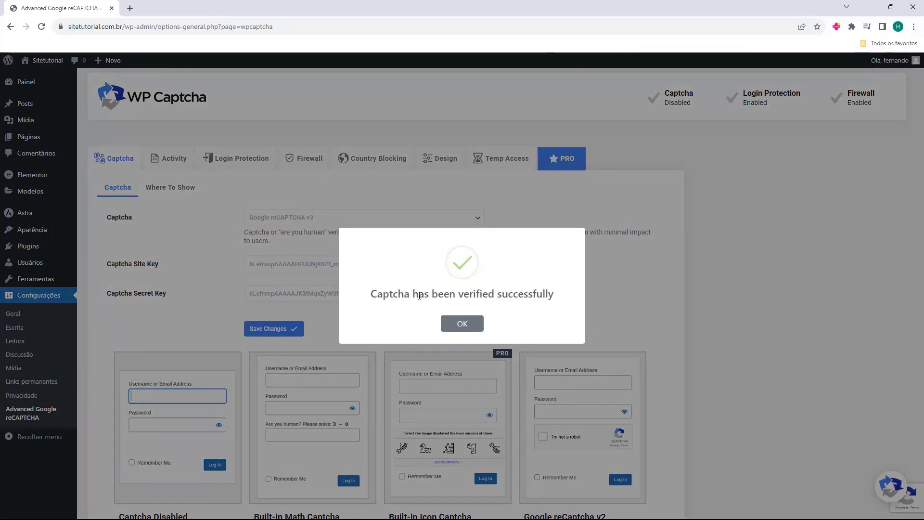
{"action": "left_click", "coordinate": [462, 323]}
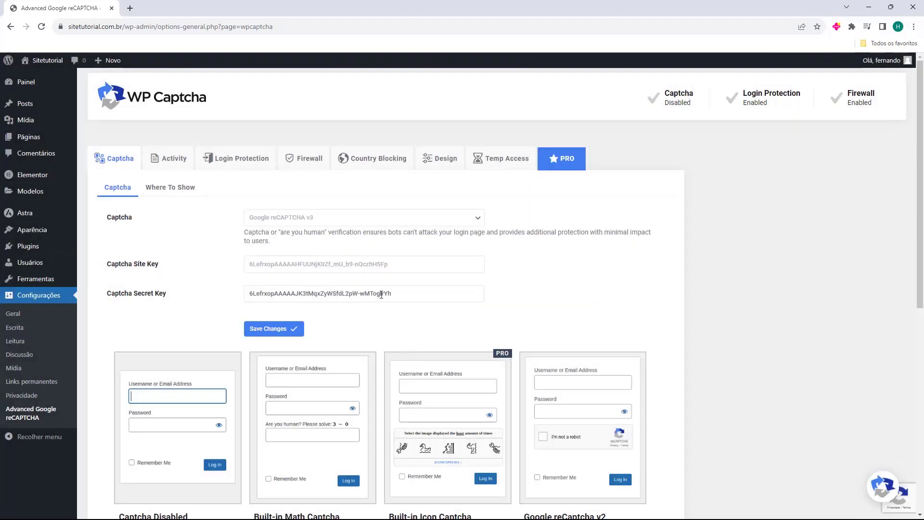
- In the Where To Show settings, enable the captcha for the WooCommerce Registration Form and the WooCommerce Checkout Form
{"action": "scroll", "coordinate": [295, 206], "scroll_direction": "down", "scroll_amount": 5}
{"action": "scroll", "coordinate": [175, 424], "scroll_direction": "down", "scroll_amount": 2}
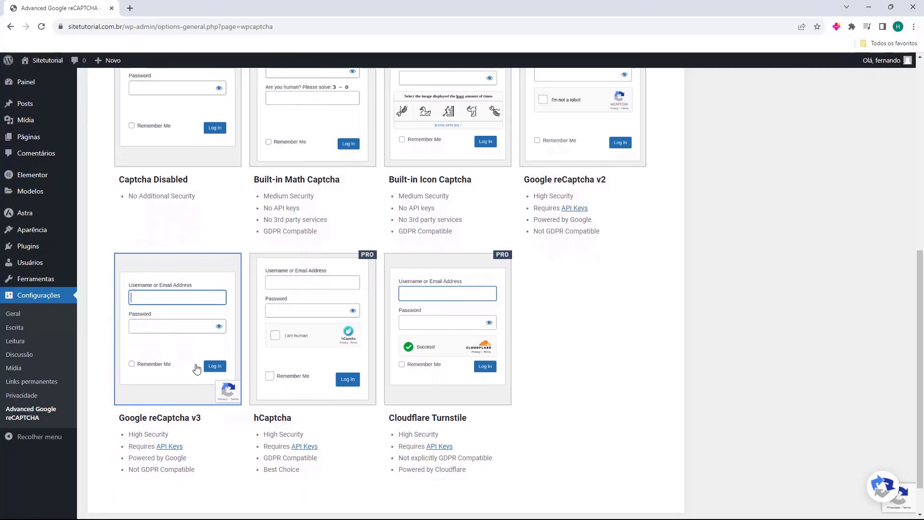
{"action": "scroll", "coordinate": [168, 348], "scroll_direction": "down", "scroll_amount": 1}
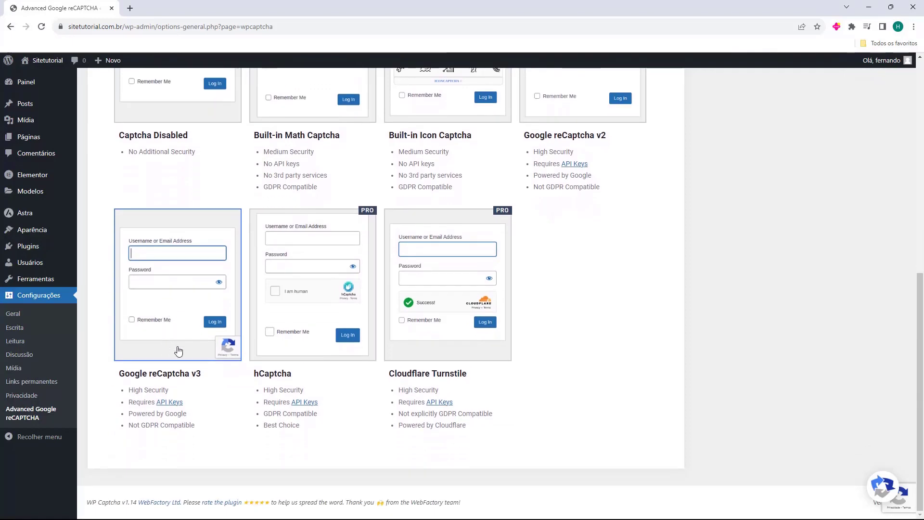
{"action": "scroll", "coordinate": [175, 347], "scroll_direction": "up", "scroll_amount": 4}
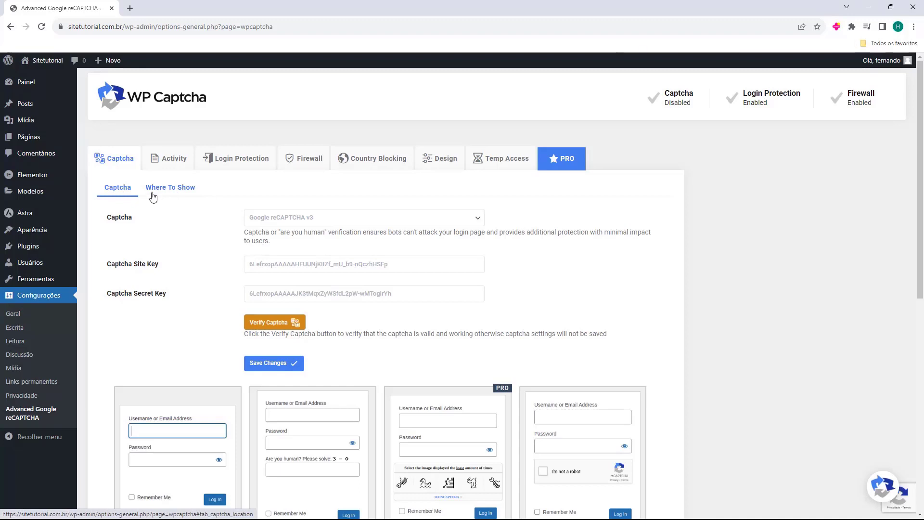
{"action": "left_click", "coordinate": [174, 194]}
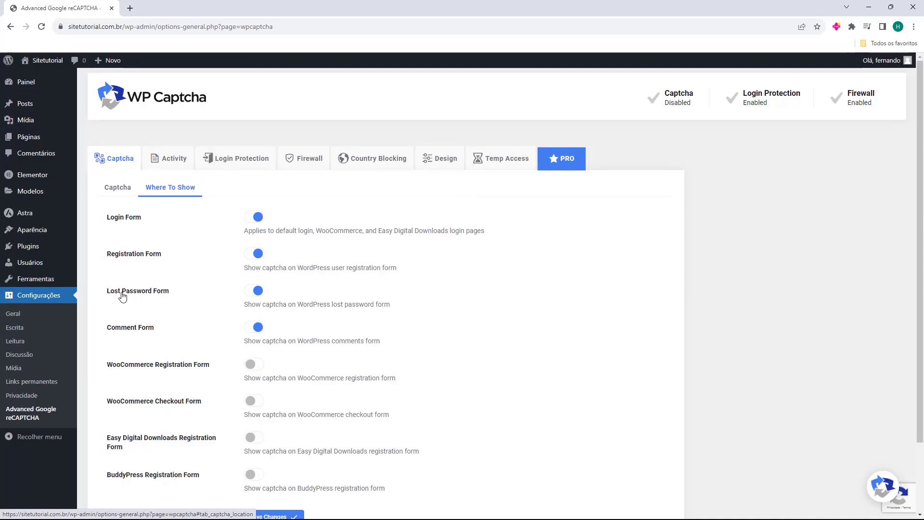
{"action": "scroll", "coordinate": [123, 296], "scroll_direction": "down", "scroll_amount": 1}
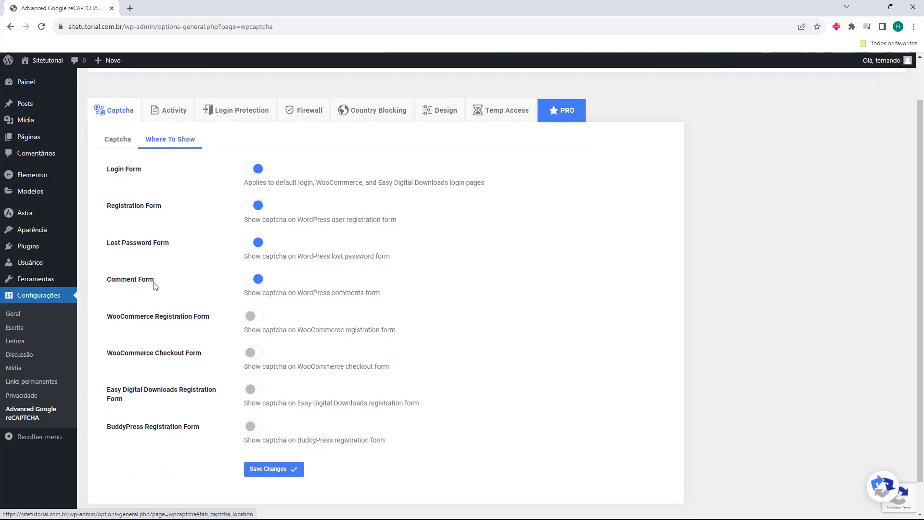
{"action": "scroll", "coordinate": [110, 289], "scroll_direction": "down", "scroll_amount": 1}
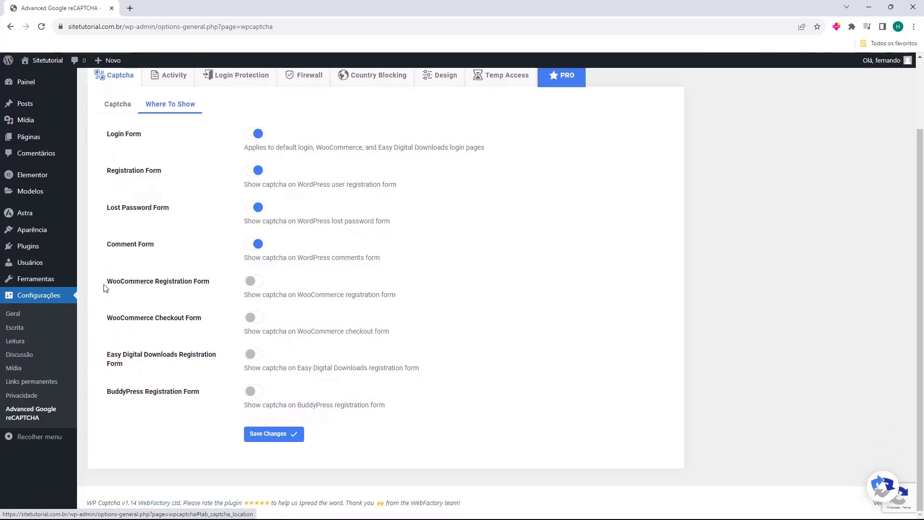
{"action": "mouse_move", "coordinate": [99, 285]}
{"action": "left_mouse_down"}
{"action": "mouse_move", "coordinate": [125, 288]}
{"action": "mouse_move", "coordinate": [99, 275]}
{"action": "left_mouse_up"}
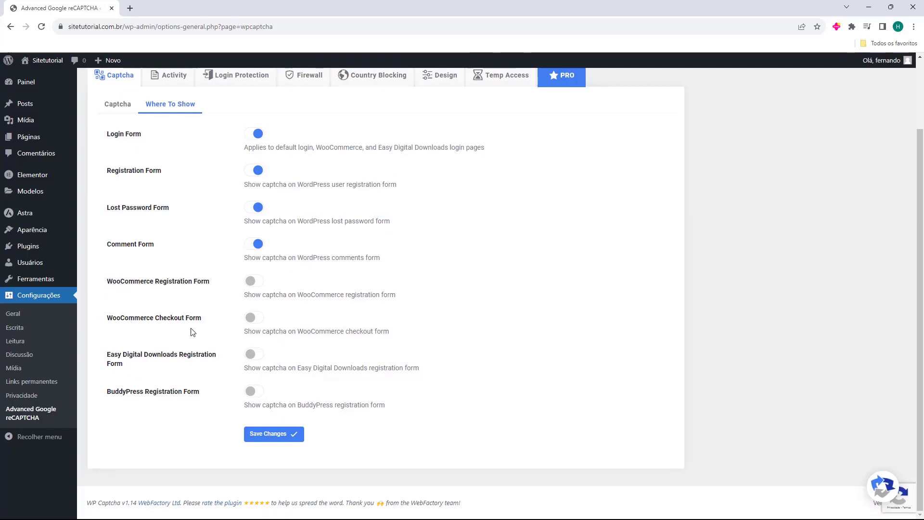
{"action": "left_click", "coordinate": [251, 281]}
{"action": "left_click", "coordinate": [252, 319]}
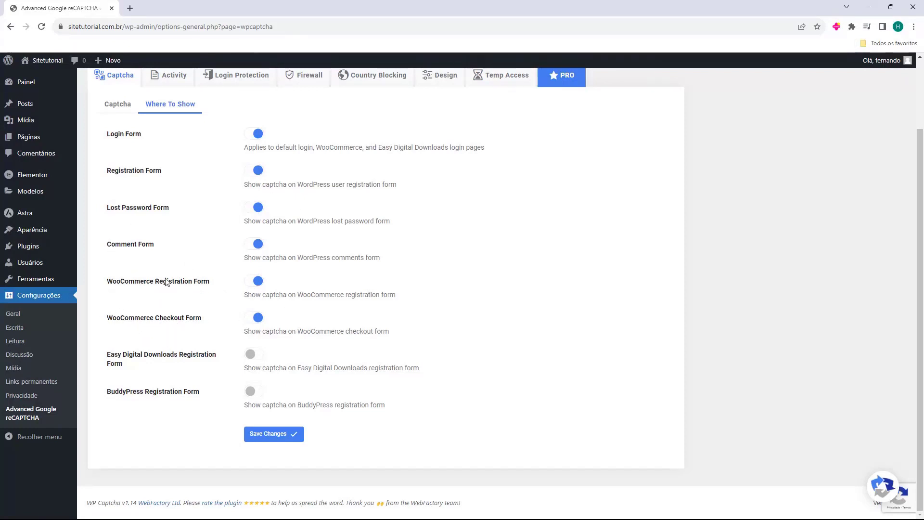
- Switch the captcha off and back on for the WooCommerce checkout and registration forms
{"action": "left_click", "coordinate": [254, 315]}
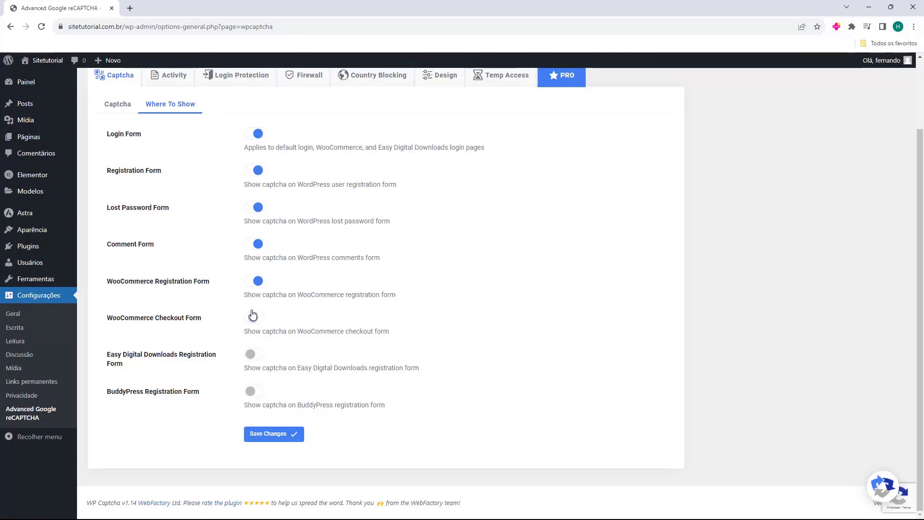
{"action": "left_click", "coordinate": [254, 280]}
{"action": "left_click", "coordinate": [254, 281]}
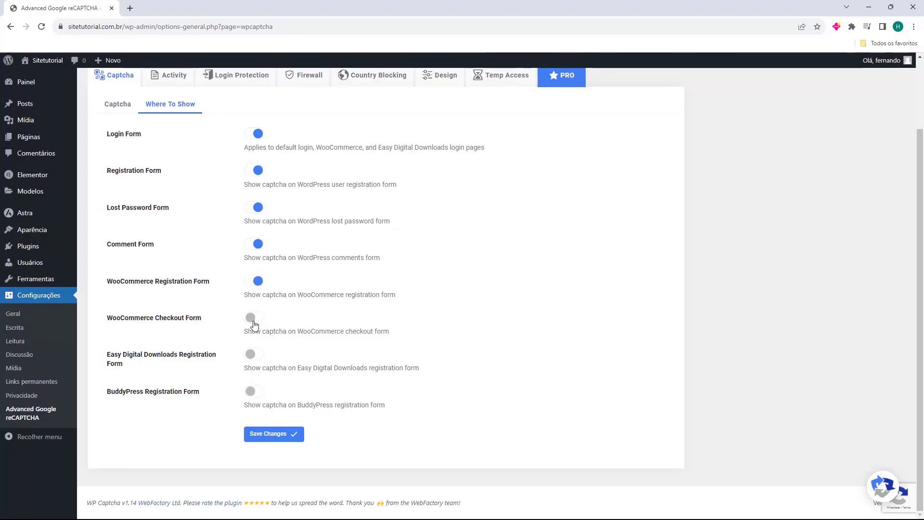
{"action": "left_click", "coordinate": [251, 316]}
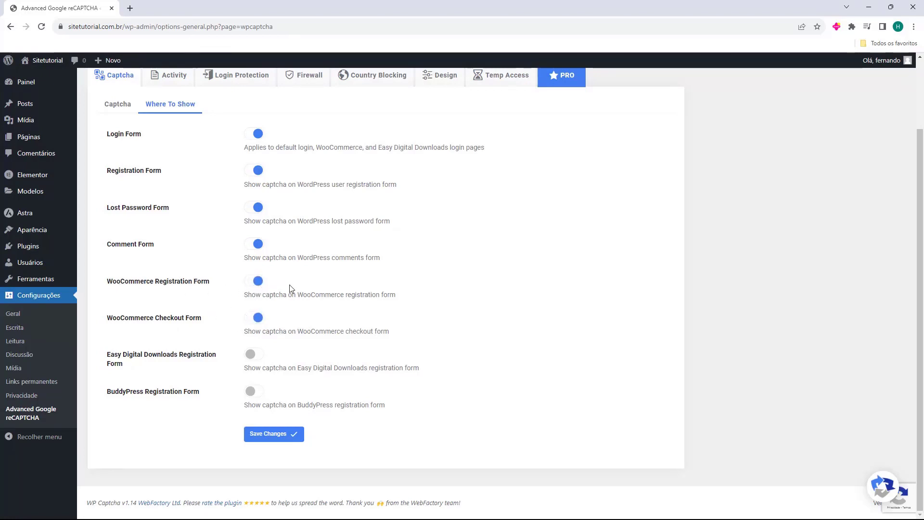
- Save the Where To Show settings, and also save the main Captcha settings with the Google reCAPTCHA v3 keys
{"action": "left_click", "coordinate": [271, 438]}
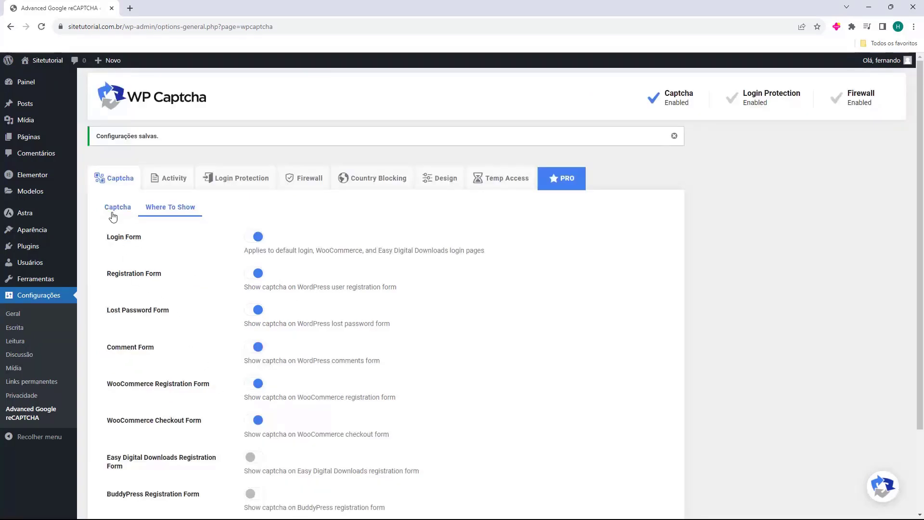
{"action": "left_click", "coordinate": [115, 208]}
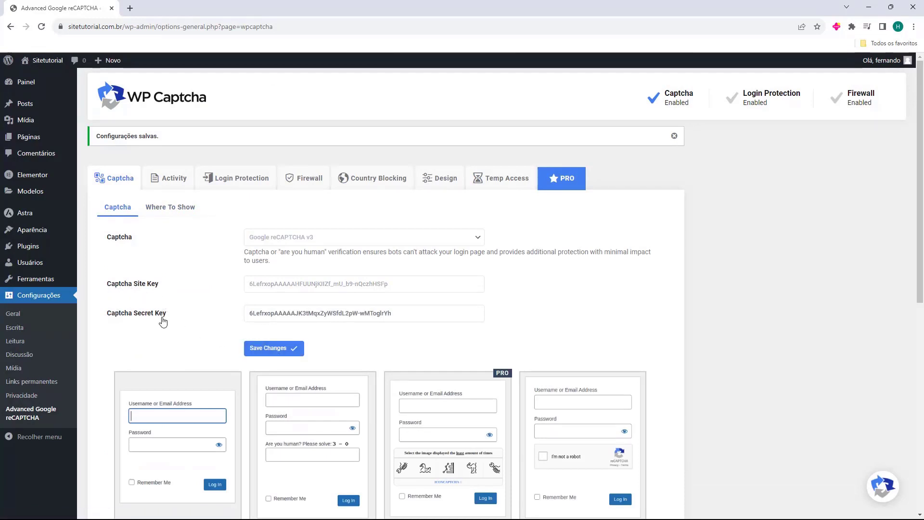
{"action": "left_click", "coordinate": [273, 353]}
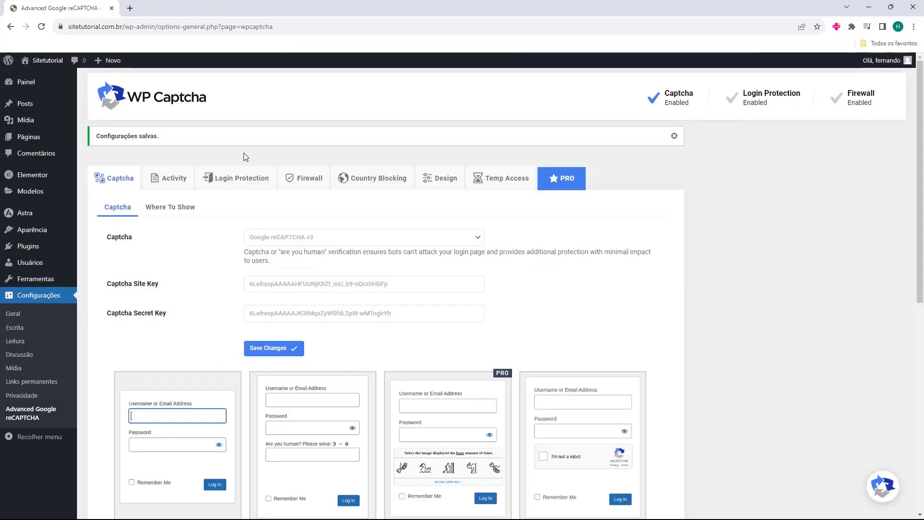
- Check the public Post Exemplo 02 page and its comment form for the reCAPTCHA badge, and return to the plugin settings
{"action": "key", "text": "alt+Tab"}
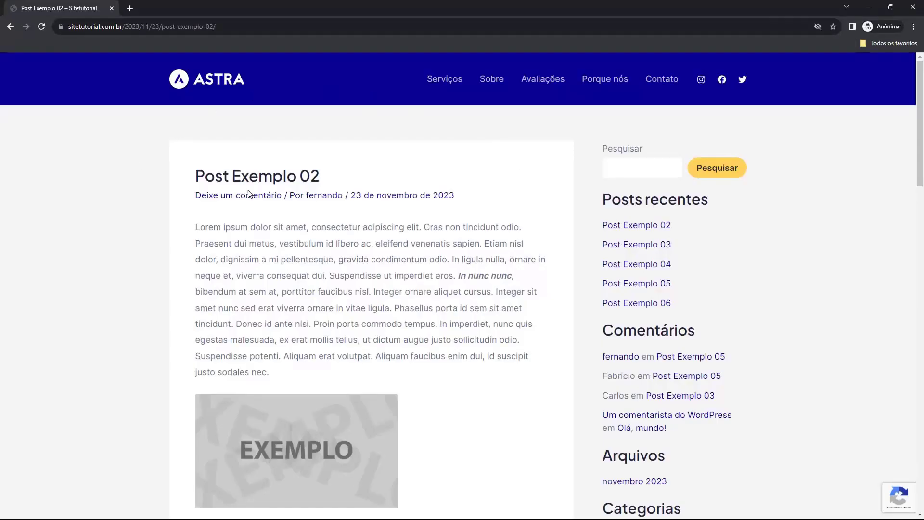
{"action": "scroll", "coordinate": [240, 195], "scroll_direction": "down", "scroll_amount": 6}
{"action": "scroll", "coordinate": [236, 196], "scroll_direction": "down", "scroll_amount": 10}
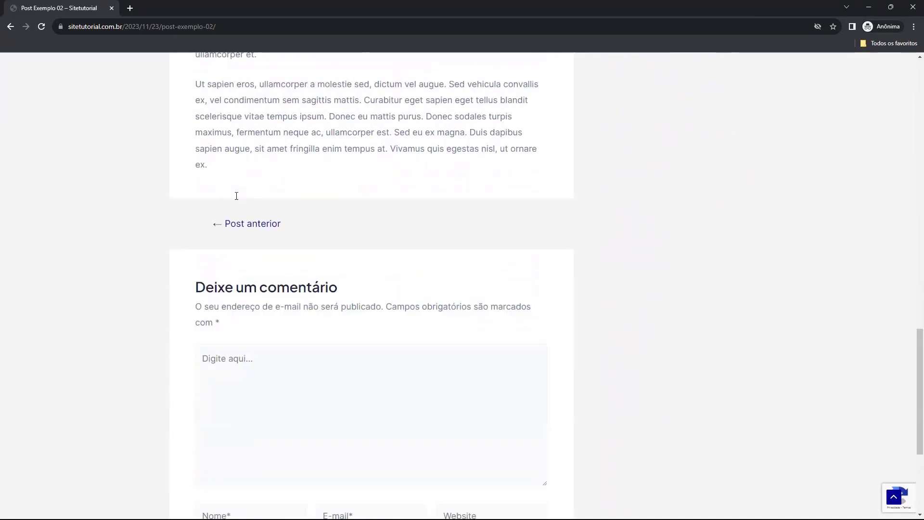
{"action": "scroll", "coordinate": [185, 278], "scroll_direction": "up", "scroll_amount": 10}
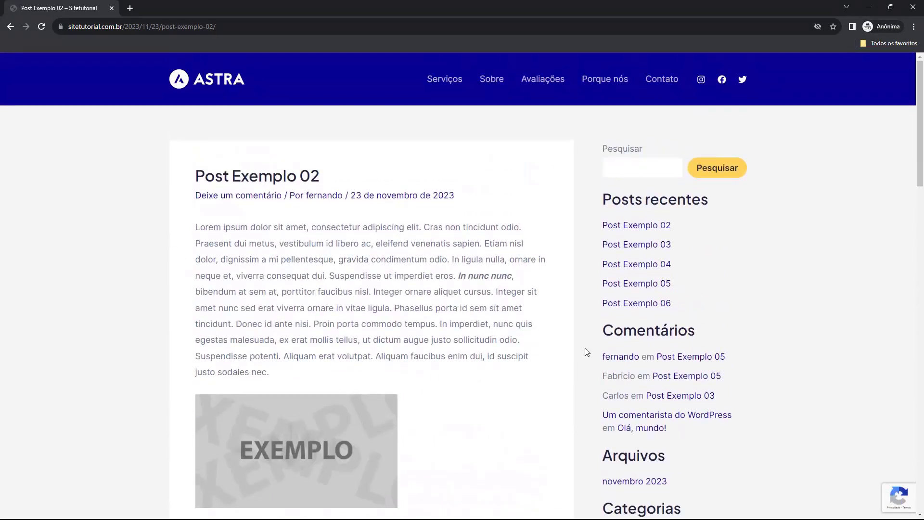
{"action": "mouse_move", "coordinate": [872, 483]}
{"action": "left_click", "coordinate": [869, 6]}
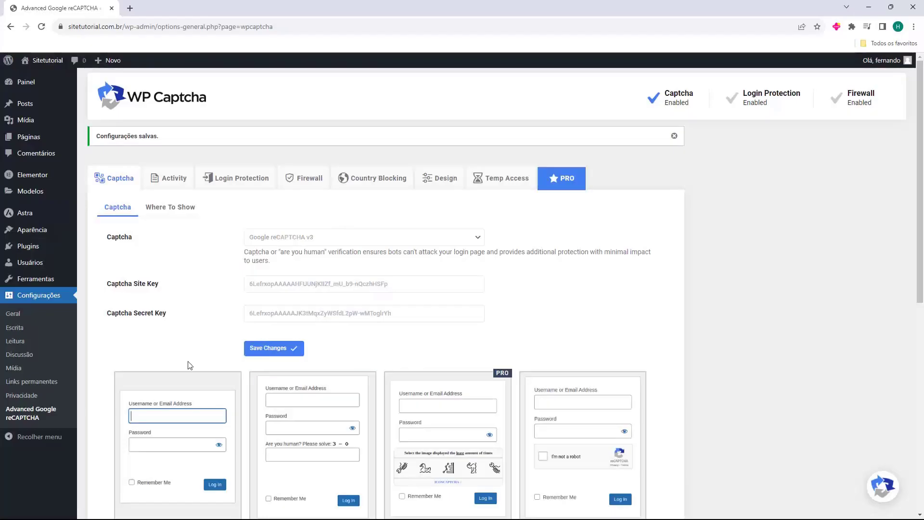